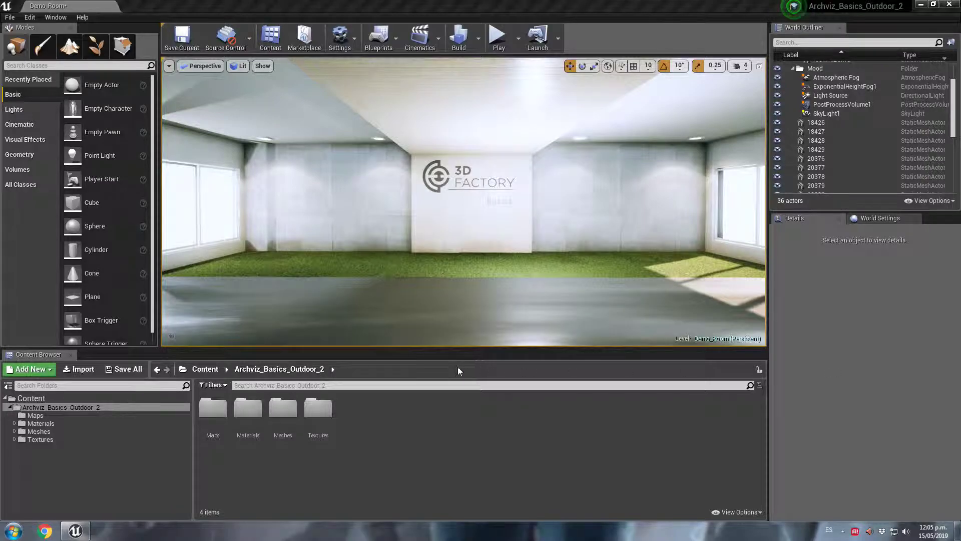
- Browse the Materials and Textures folders, then settle in the Archviz_Basics_Outdoor_2 Meshes folder
double_click(270, 416)
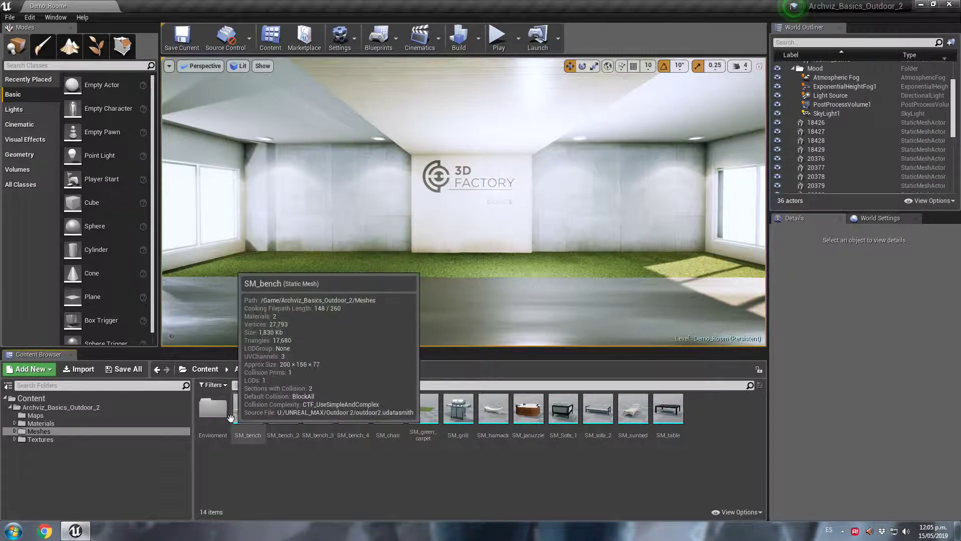
left_click(287, 369)
double_click(246, 415)
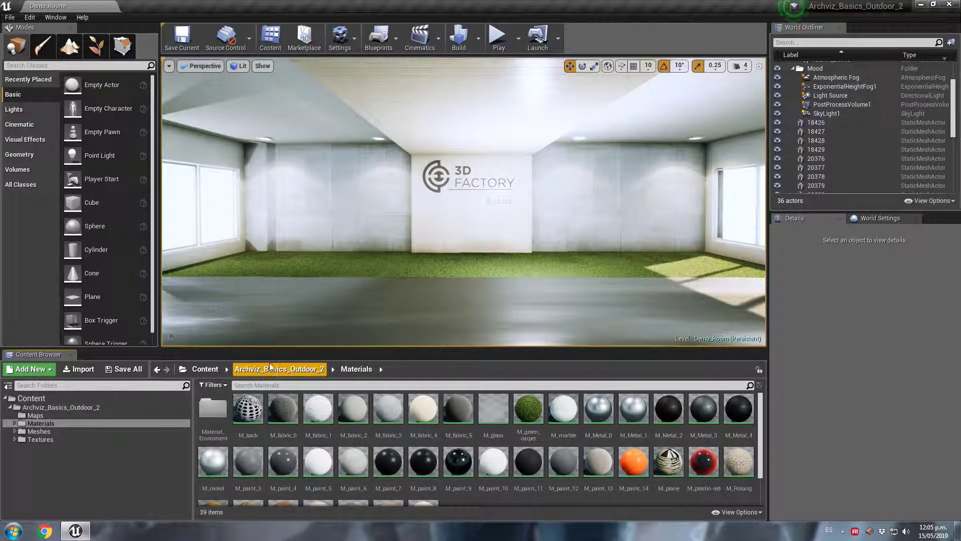
left_click(278, 368)
double_click(318, 408)
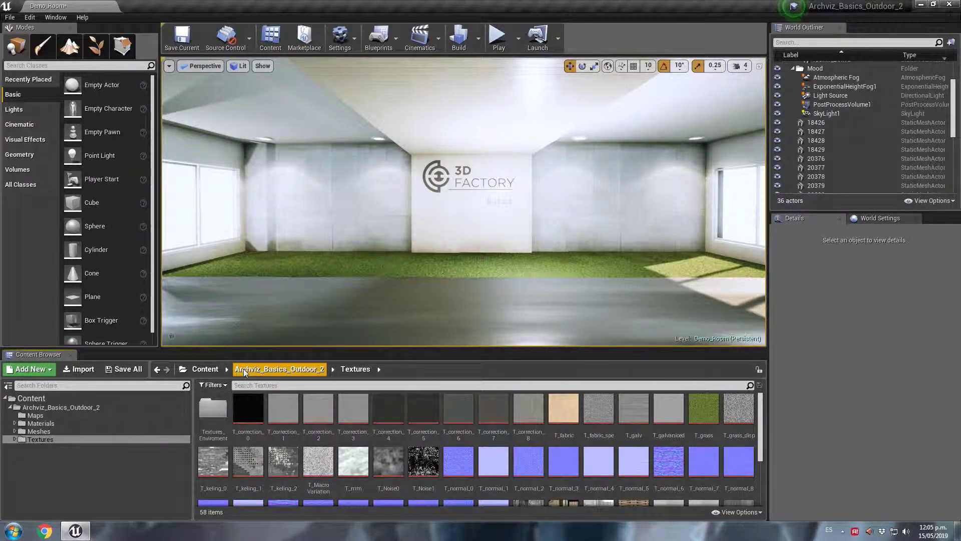
left_click(244, 369)
left_click(215, 369)
double_click(212, 408)
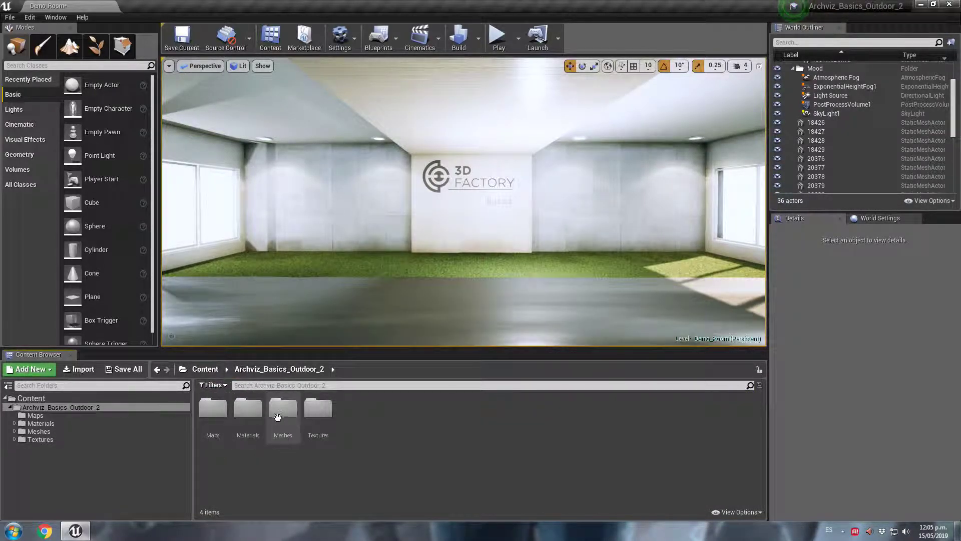
double_click(281, 409)
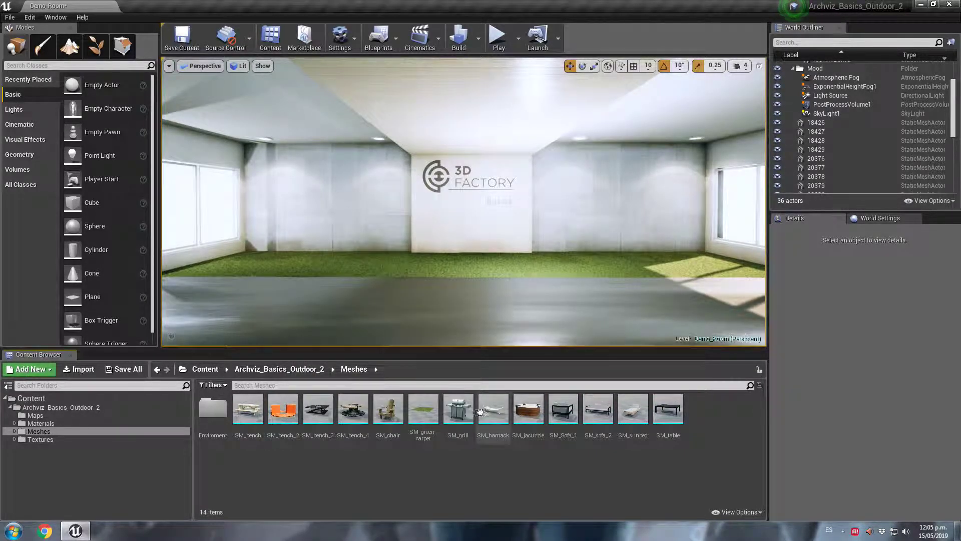
- Place the SM_jacuzzie jacuzzi on the grass by the left wall
left_click_drag(528, 408, 269, 260)
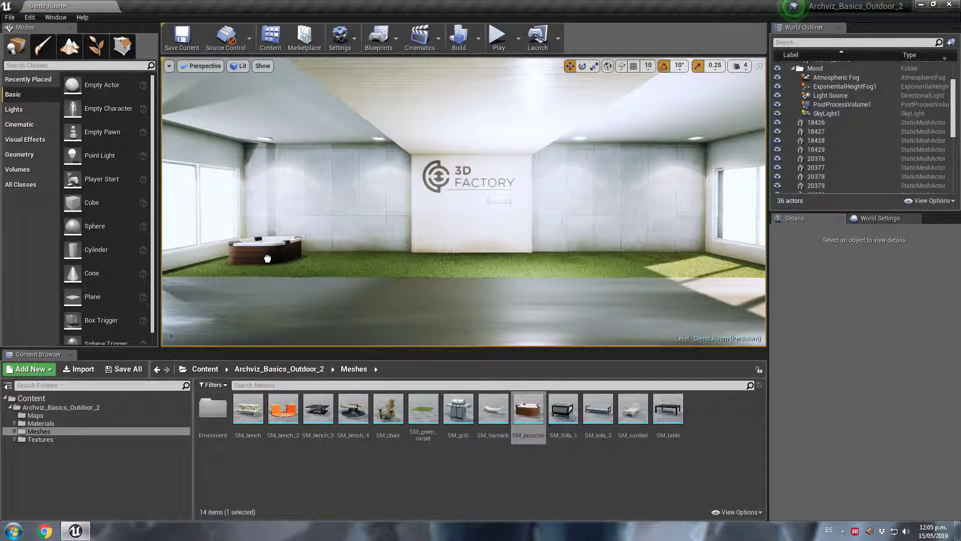
mouse_move(322, 289)
right_mouse_down()
mouse_move(290, 283)
mouse_move(375, 279)
mouse_move(361, 251)
right_mouse_up()
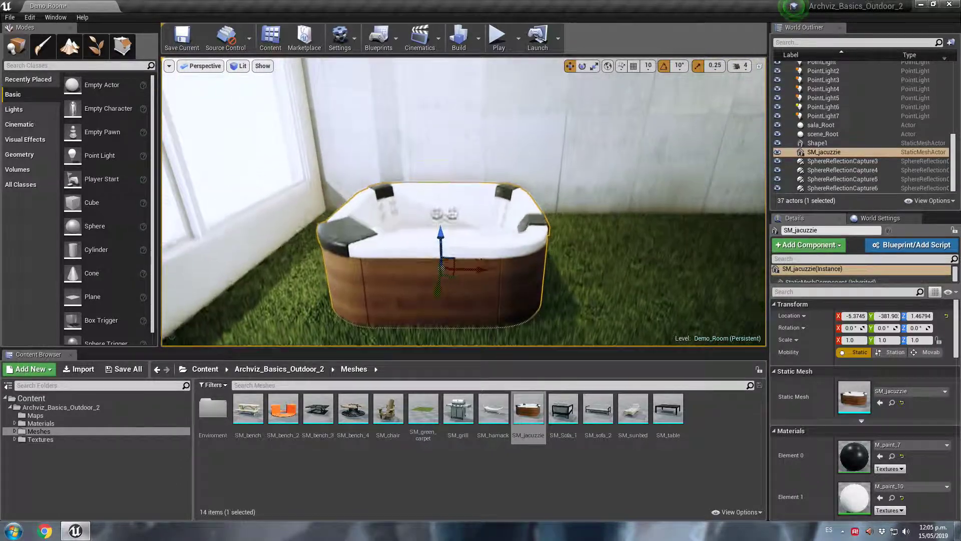
scroll(422, 246, "down", 5)
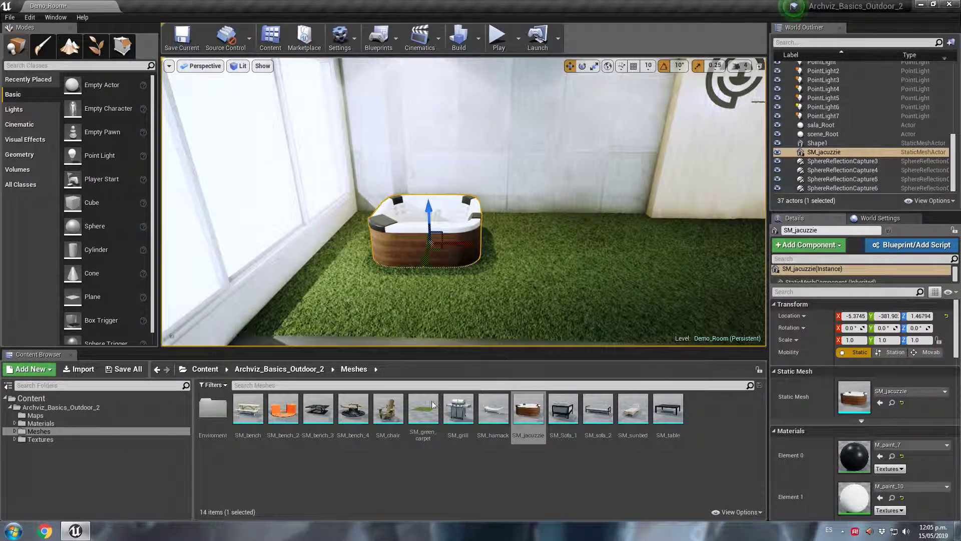
- Set SM_chair beside the jacuzzi, inspect it from several angles, then drag in SM_bench
mouse_move(388, 408)
left_mouse_down()
mouse_move(526, 240)
mouse_move(515, 233)
left_mouse_up()
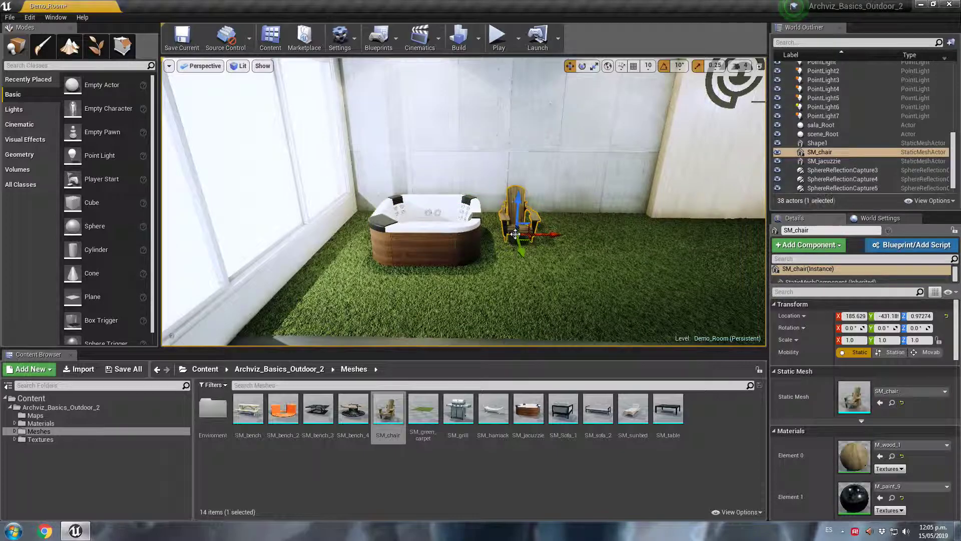
right_click_drag(515, 233, 516, 234)
right_click_drag(465, 301, 485, 304)
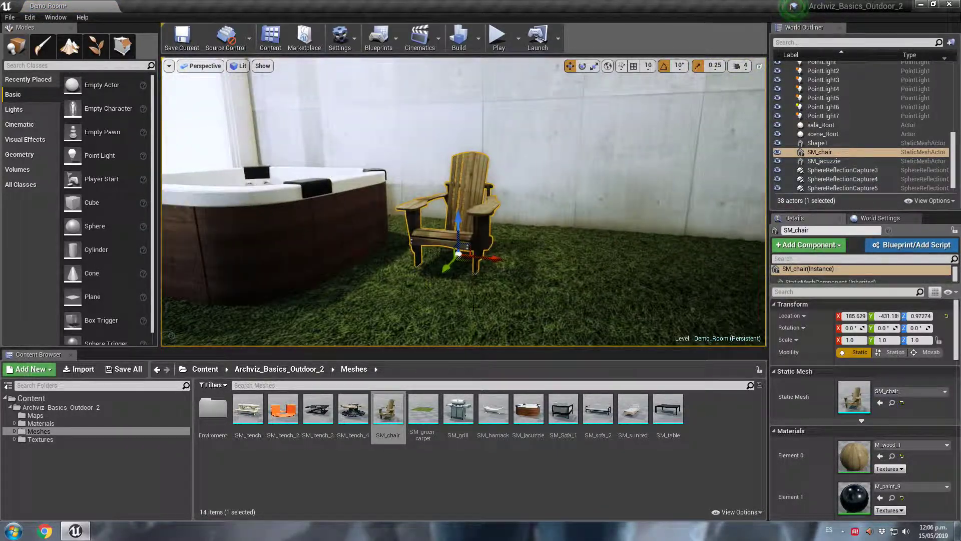
left_click(485, 304)
scroll(437, 245, "up", 5)
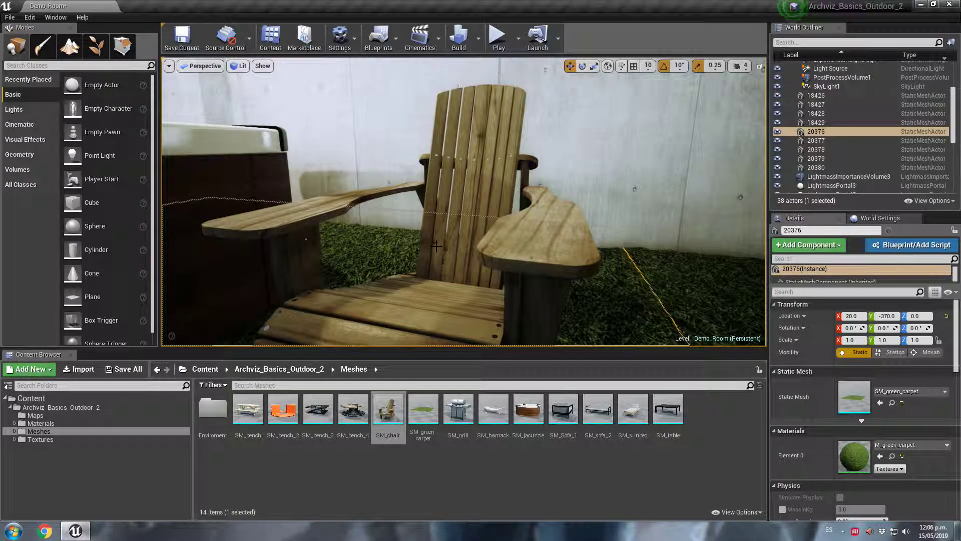
scroll(436, 246, "down", 5)
right_click_drag(437, 246, 436, 246)
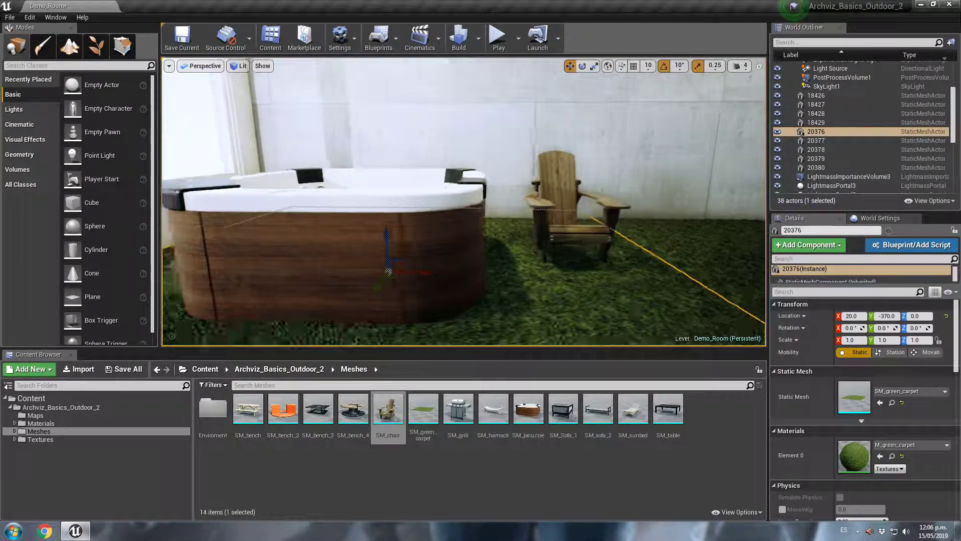
scroll(437, 246, "down", 3)
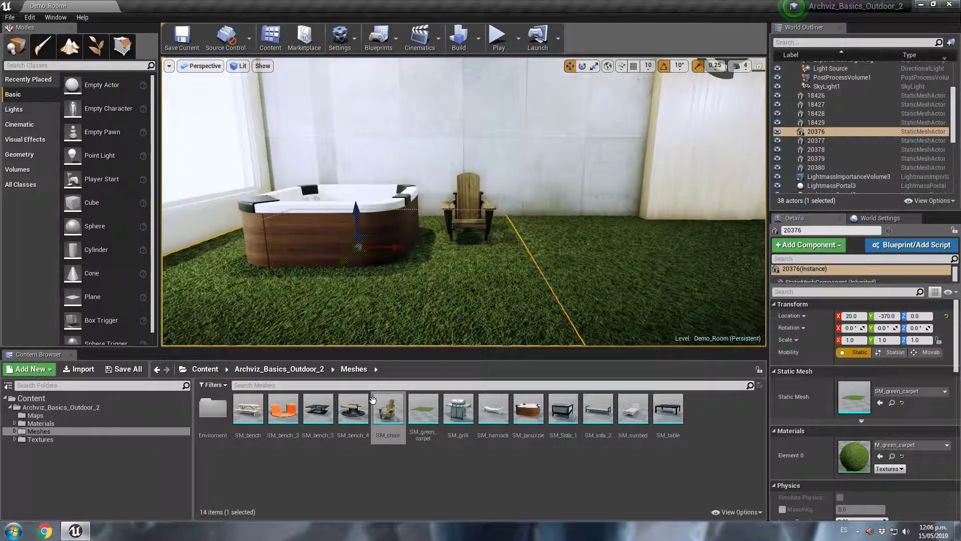
left_click_drag(248, 408, 523, 296)
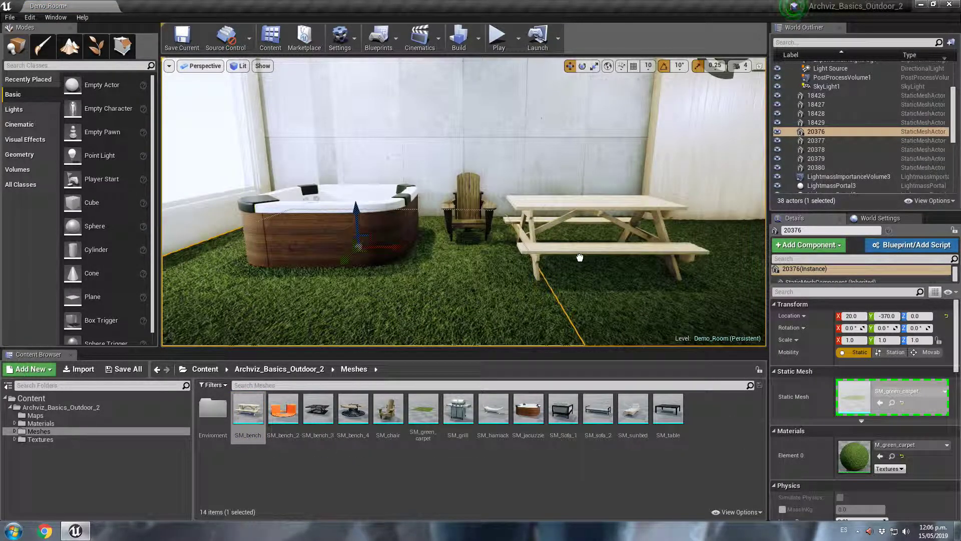
- Drop the picnic bench right of the chair and rotate it to Z -70
left_click_drag(580, 257, 579, 258)
key("e")
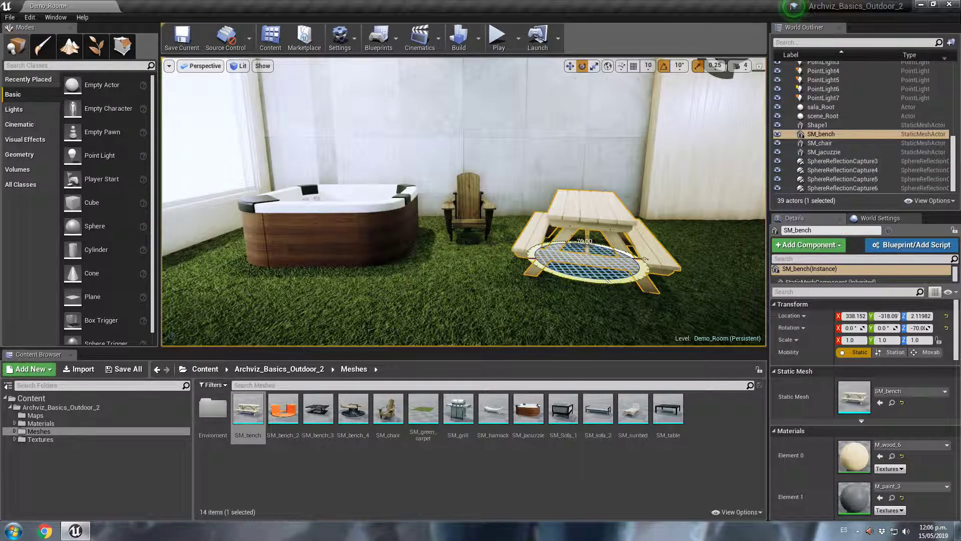
left_click_drag(607, 279, 646, 236)
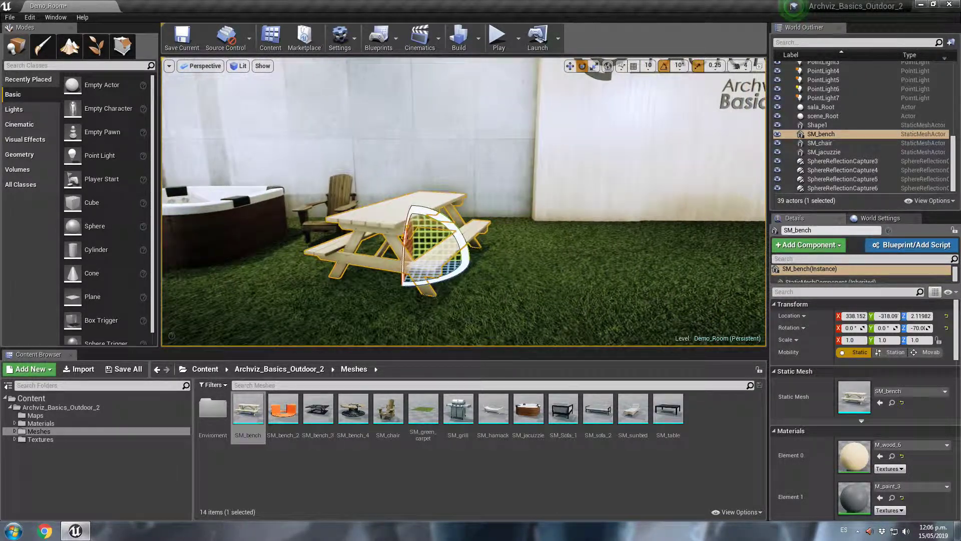
- Review the jacuzzi, chair and bench, then bring the SM_hamack hammock in nearby
left_click_drag(463, 200, 430, 200)
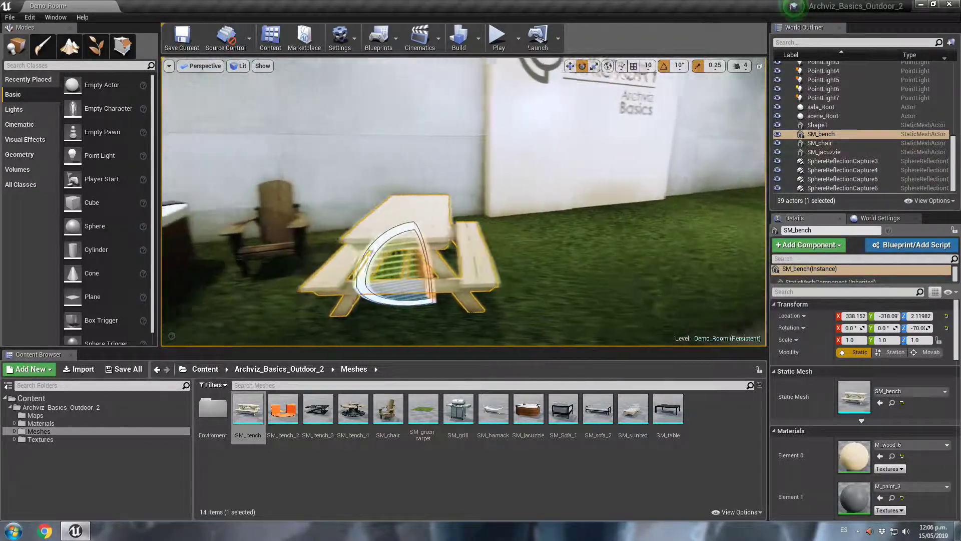
left_click(450, 300)
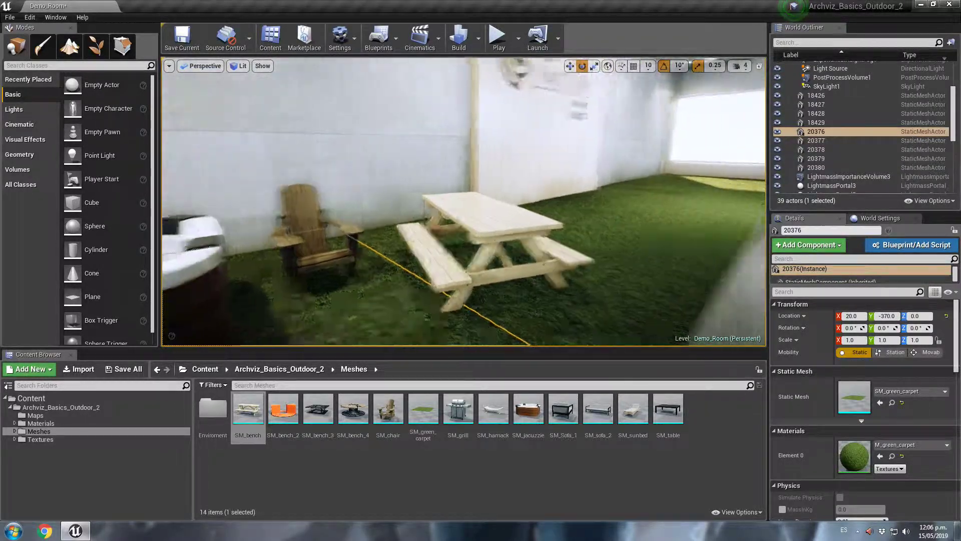
mouse_move(450, 301)
left_mouse_down()
mouse_move(500, 275)
mouse_move(481, 235)
mouse_move(521, 270)
left_mouse_up()
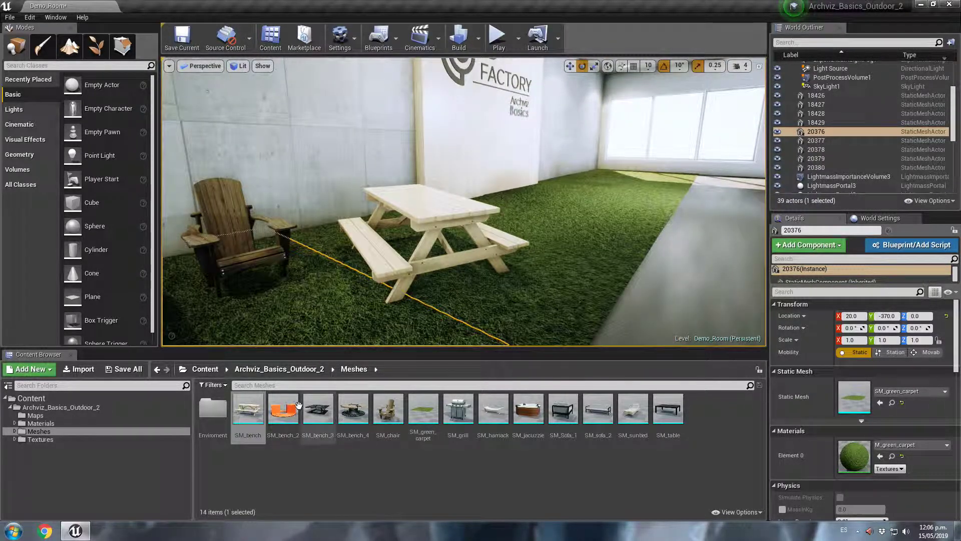
mouse_move(493, 408)
left_mouse_down()
mouse_move(535, 232)
mouse_move(506, 236)
left_mouse_up()
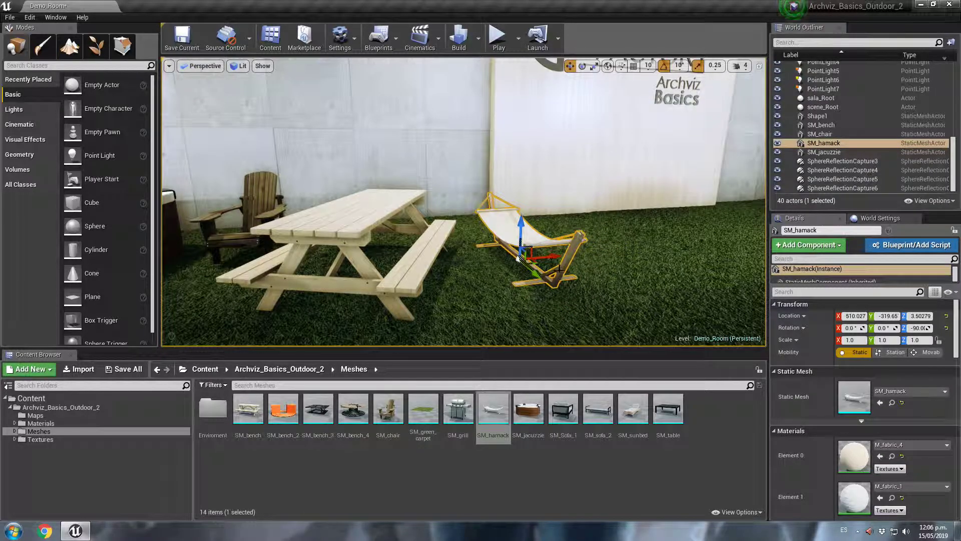
key("f")
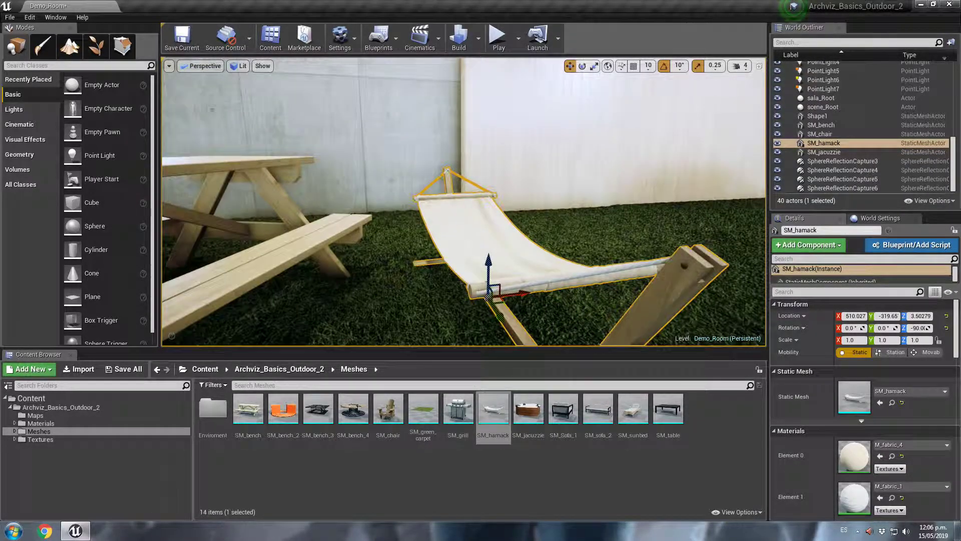
left_click_drag(463, 200, 401, 200, "alt")
left_click(625, 200)
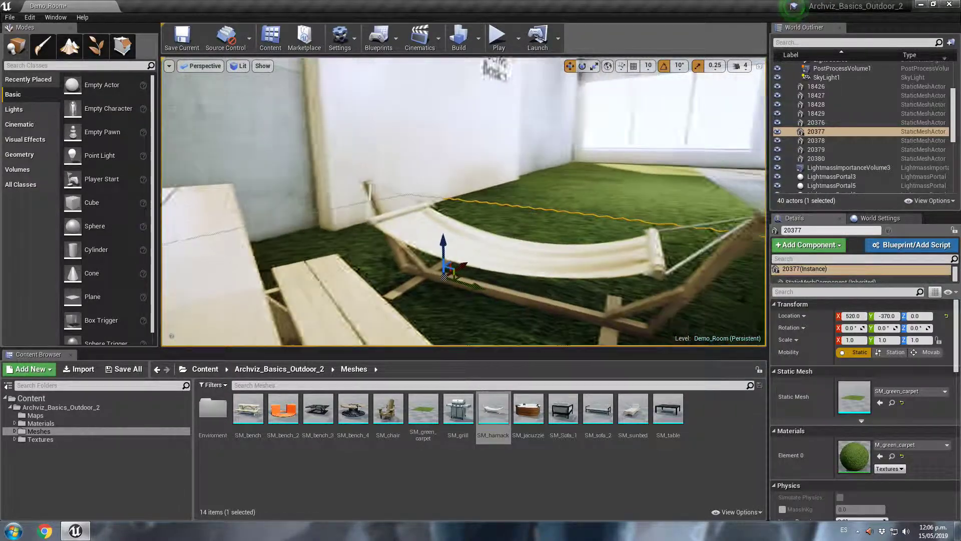
left_click_drag(463, 200, 400, 200, "alt")
left_click_drag(463, 201, 410, 200, "alt")
mouse_move(547, 292)
left_mouse_down()
mouse_move(547, 260)
mouse_move(525, 315)
mouse_move(561, 300)
left_mouse_up()
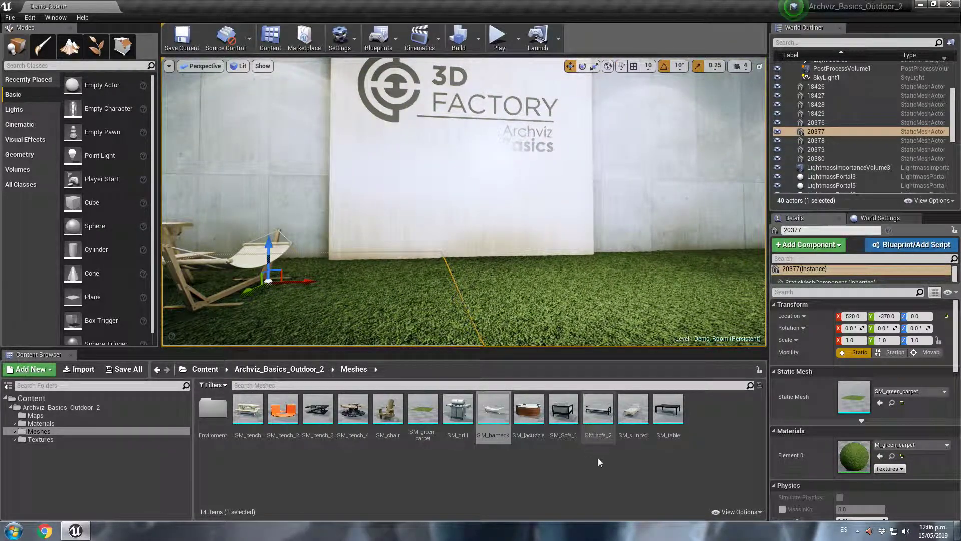
- Place SM_sofa_2 in front of the back wall and turn it around its vertical axis
left_click_drag(598, 409, 374, 272)
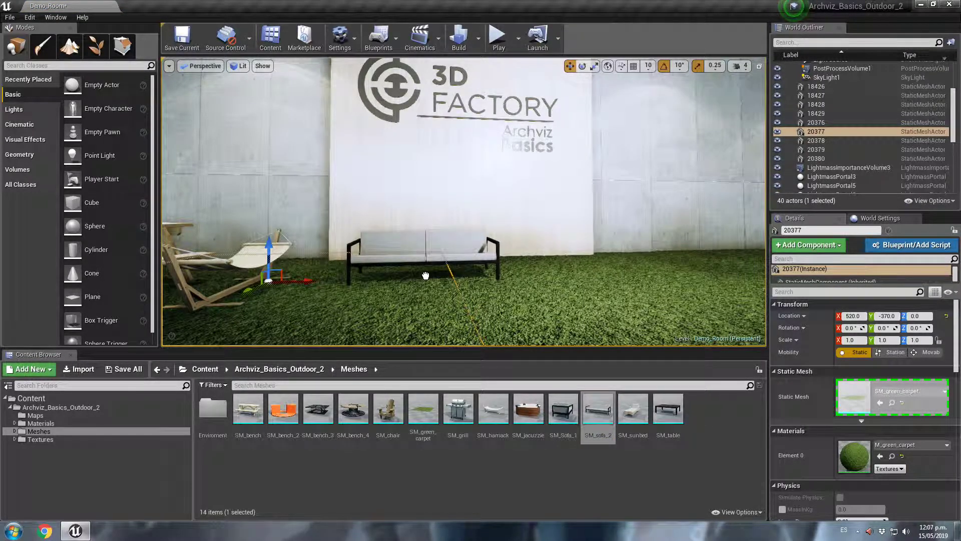
left_click_drag(426, 275, 488, 281)
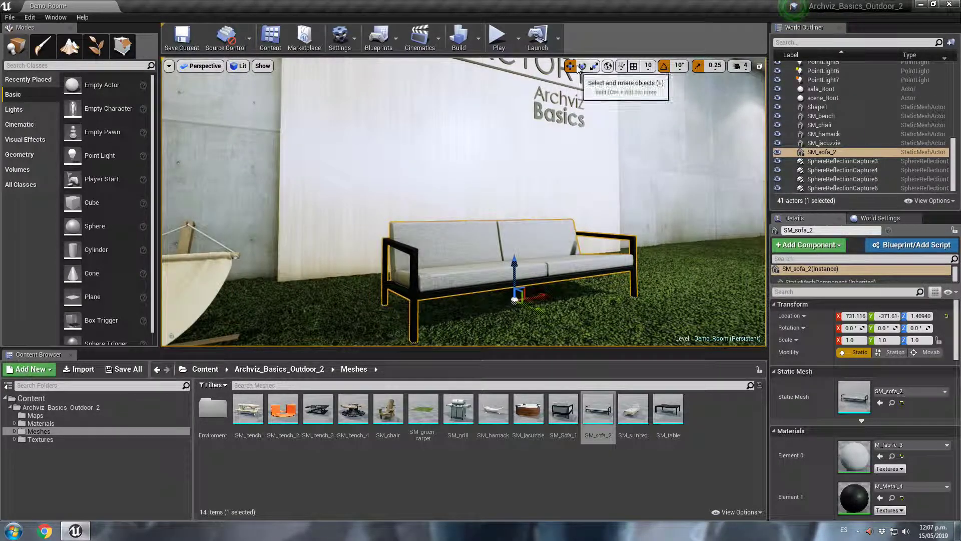
left_click(581, 66)
mouse_move(490, 315)
left_mouse_down()
mouse_move(591, 320)
mouse_move(551, 316)
left_mouse_up()
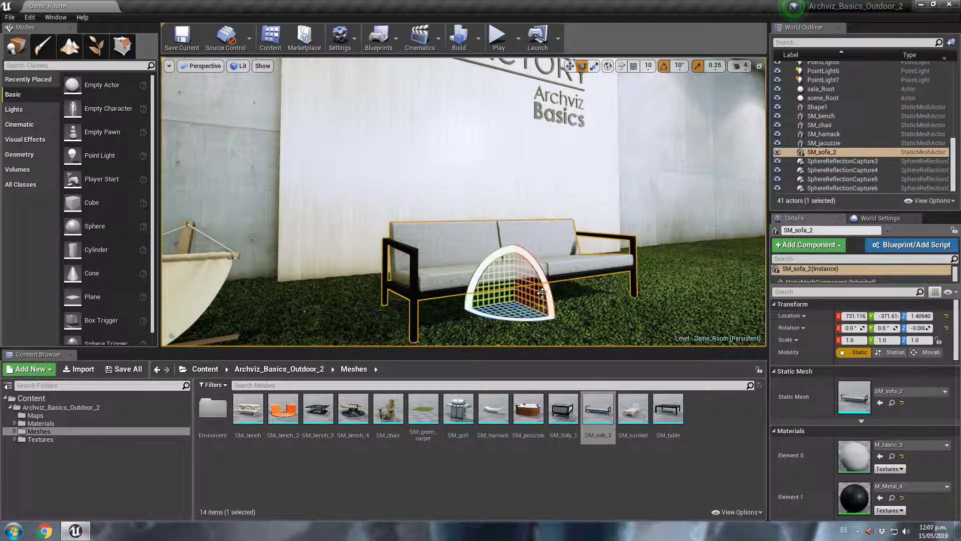
scroll(542, 292, "down", 3)
- Drop the SM_table coffee table on the grass in front of the sofa
left_click_drag(668, 407, 549, 298)
right_click_drag(549, 297, 591, 268)
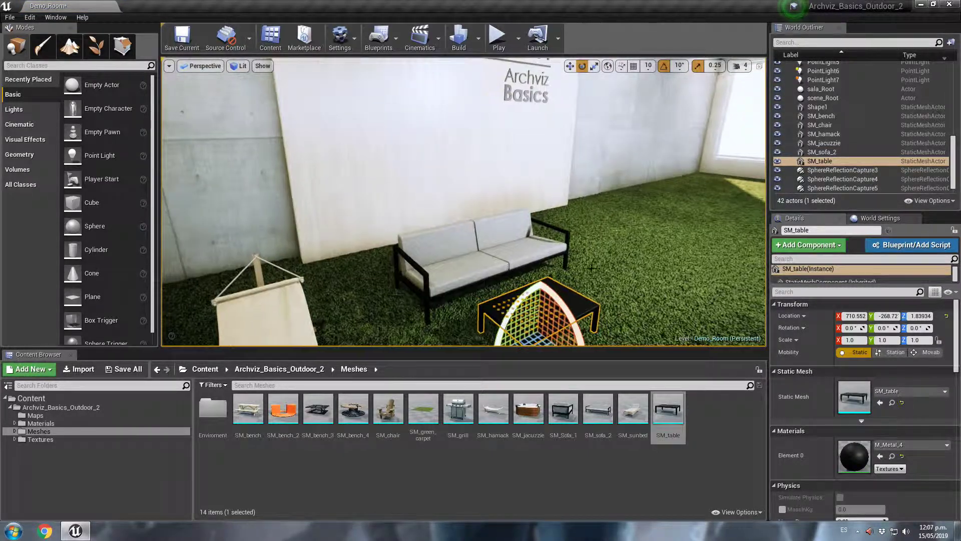
scroll(559, 305, "down", 3)
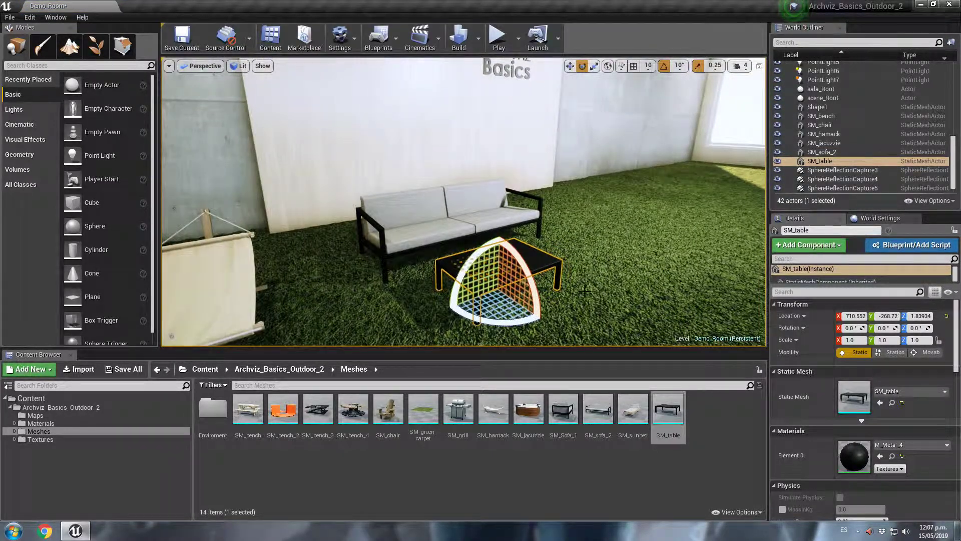
scroll(585, 290, "up", 3)
left_click(586, 264)
scroll(585, 264, "down", 5)
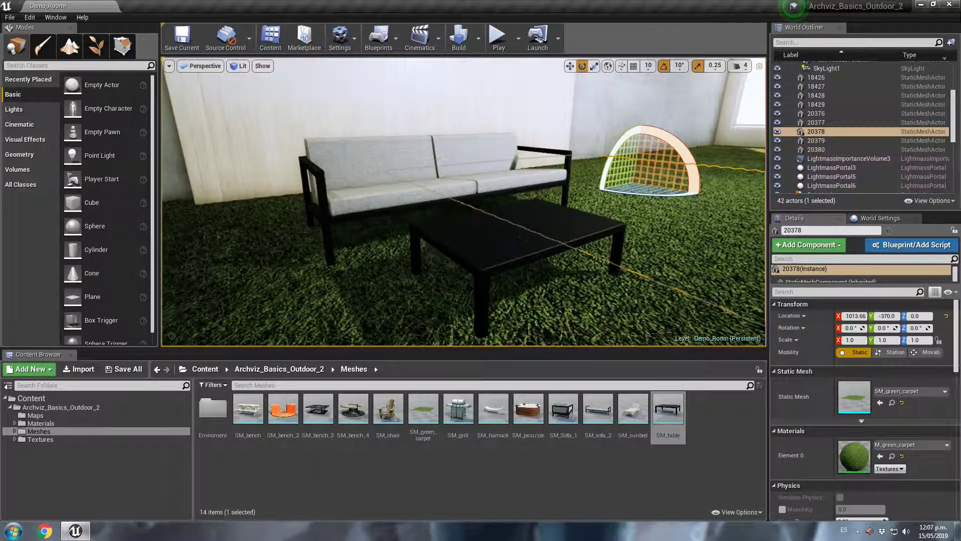
- Add an SM_Sofa_1 armchair rotated to 130 degrees and move it beside the table
left_click_drag(563, 409, 382, 279)
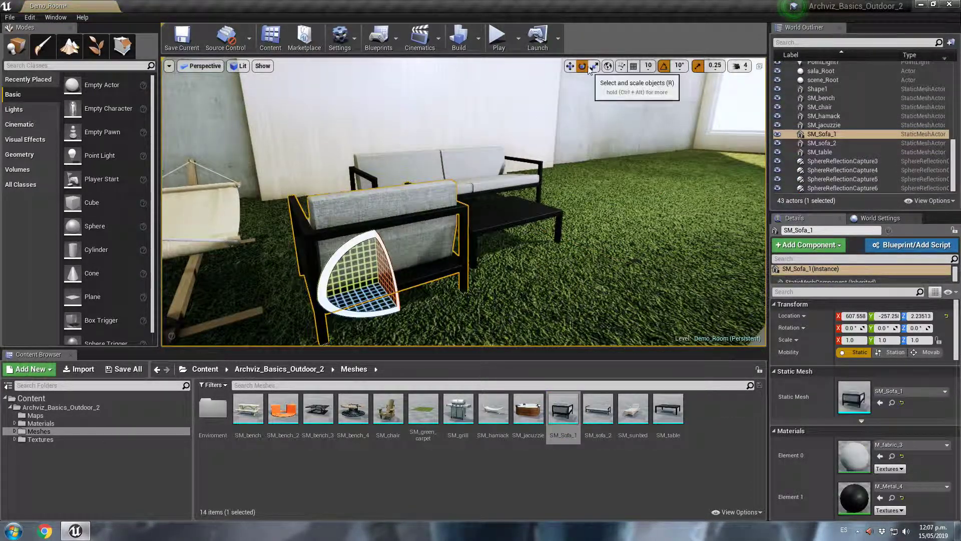
mouse_move(395, 303)
left_mouse_down()
mouse_move(349, 318)
mouse_move(362, 318)
left_mouse_up()
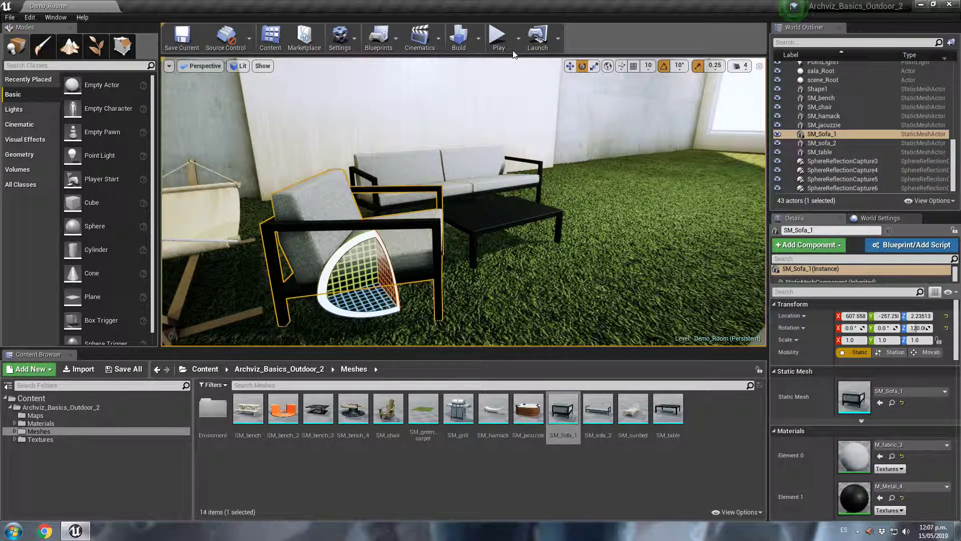
left_click(570, 66)
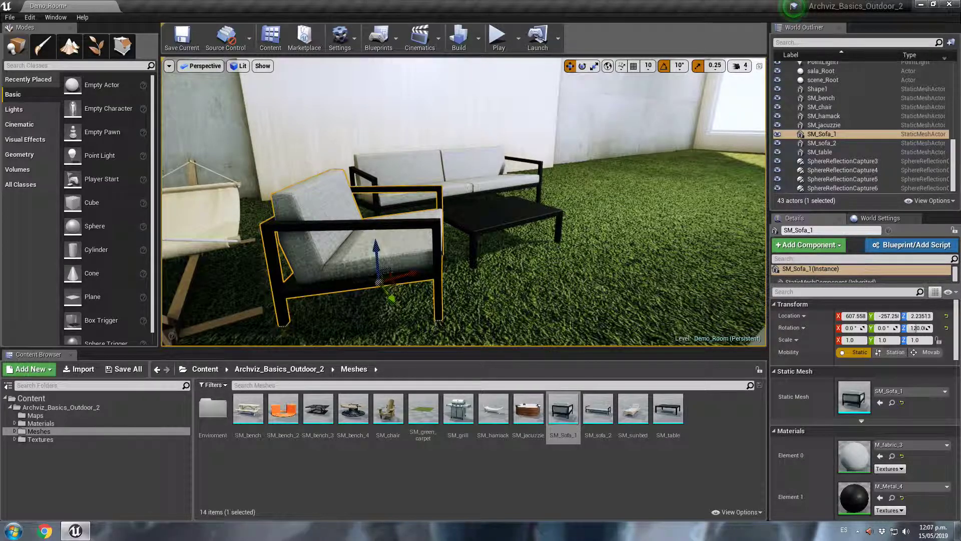
left_click_drag(393, 296, 199, 223)
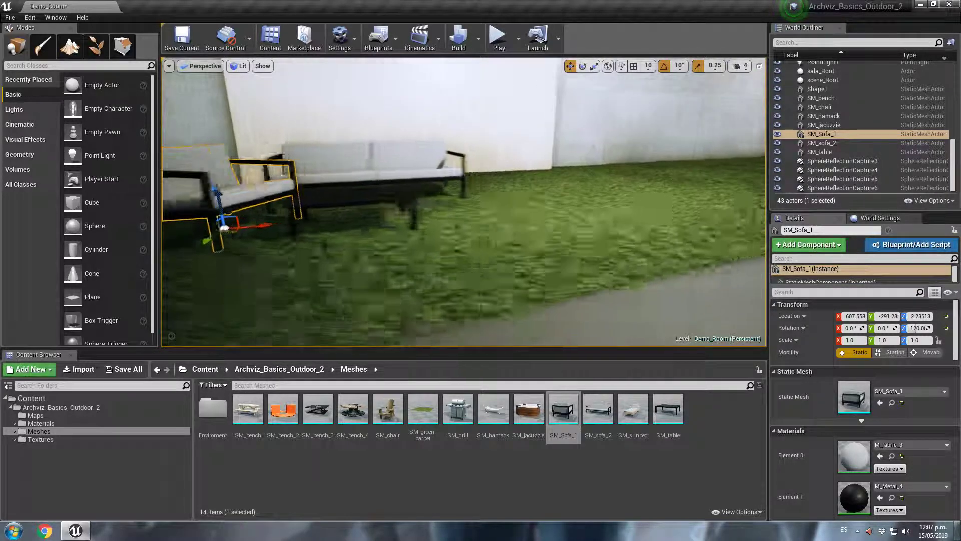
key("f")
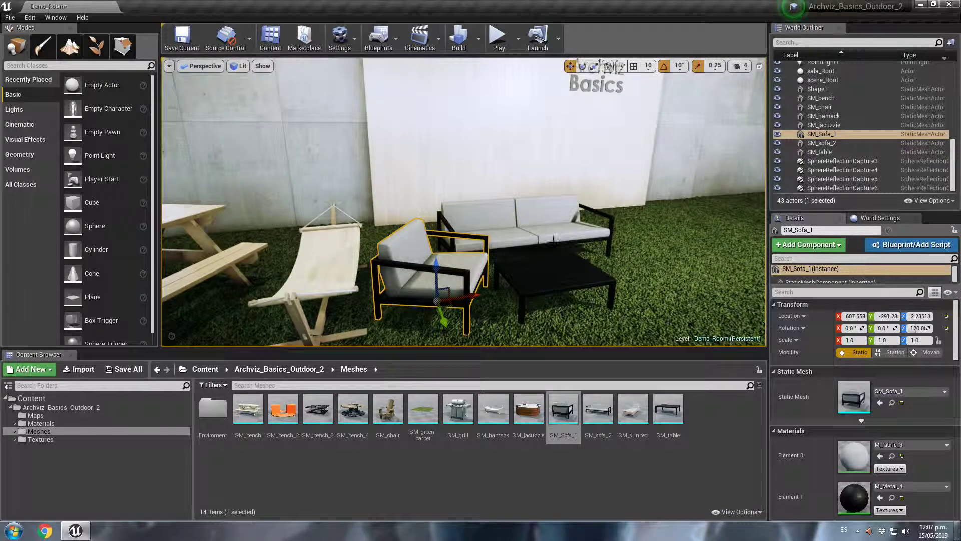
- Duplicate the armchair by rotating a copy and move it to the table's right side
left_click(581, 66)
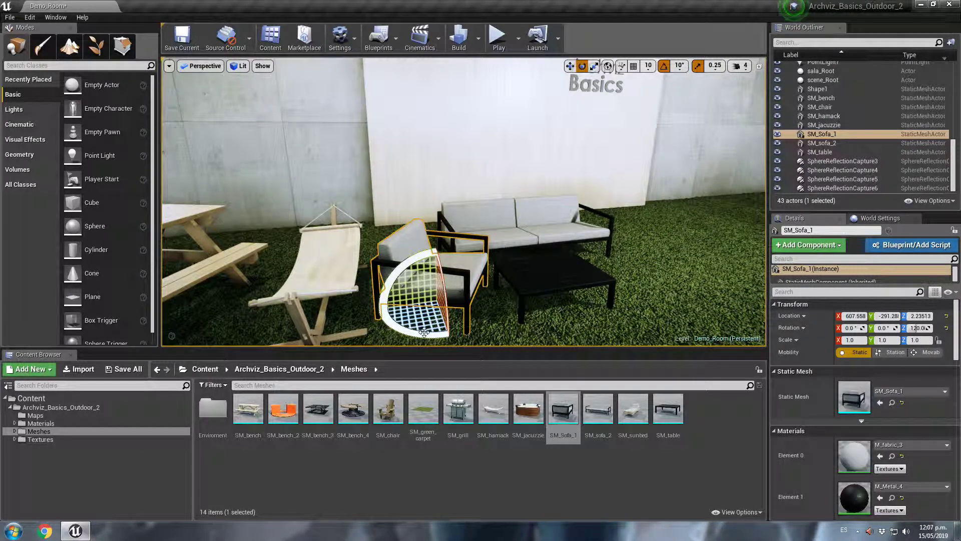
key("super")
left_click_drag(424, 332, 491, 292, "alt")
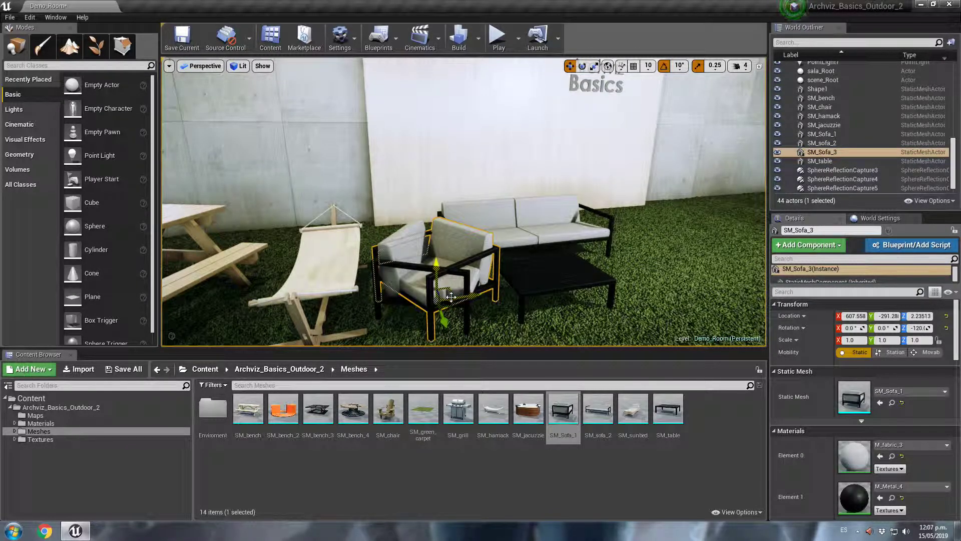
left_click_drag(451, 297, 671, 290)
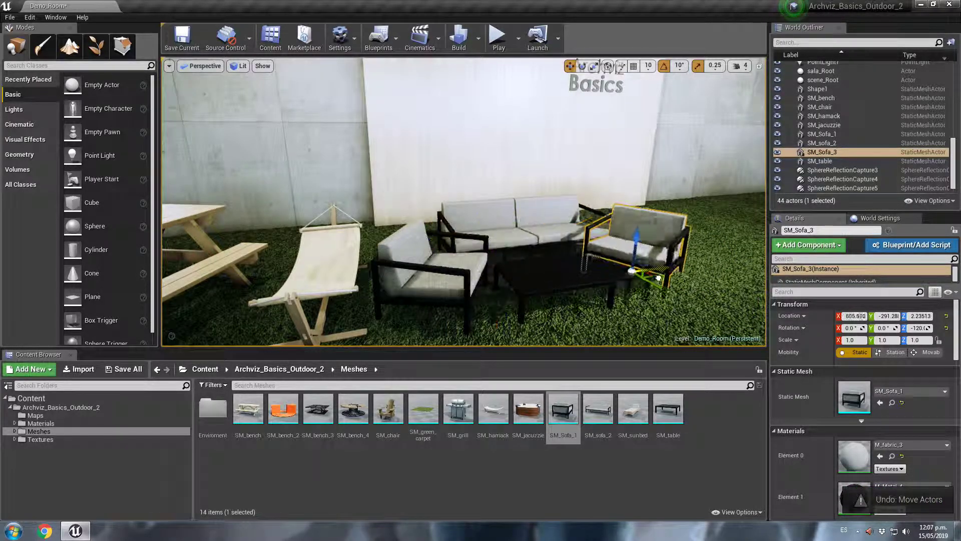
left_click_drag(658, 278, 701, 278)
right_click_drag(665, 266, 751, 270)
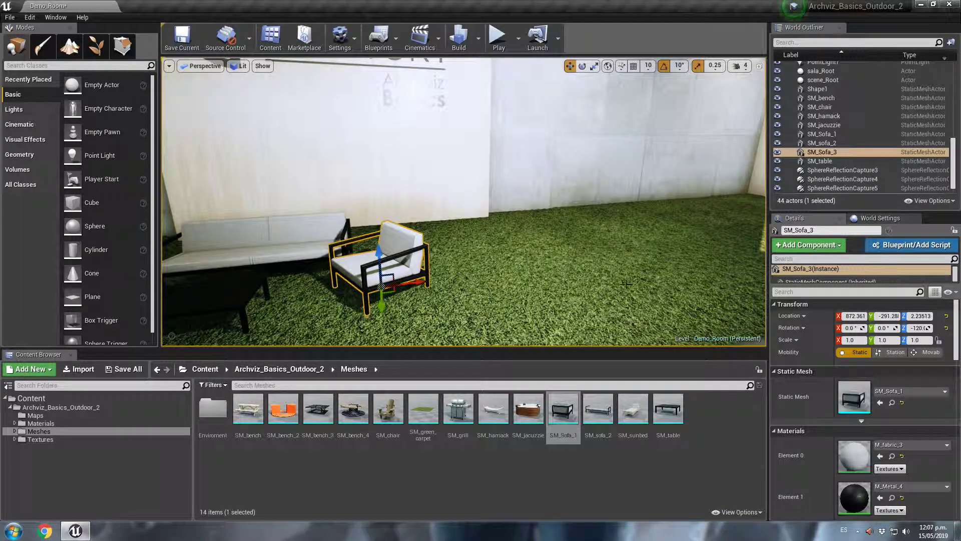
- Drop the SM_sunbed lounger on the grass beside the armchairs
left_click_drag(633, 409, 482, 270)
right_click_drag(482, 270, 533, 300)
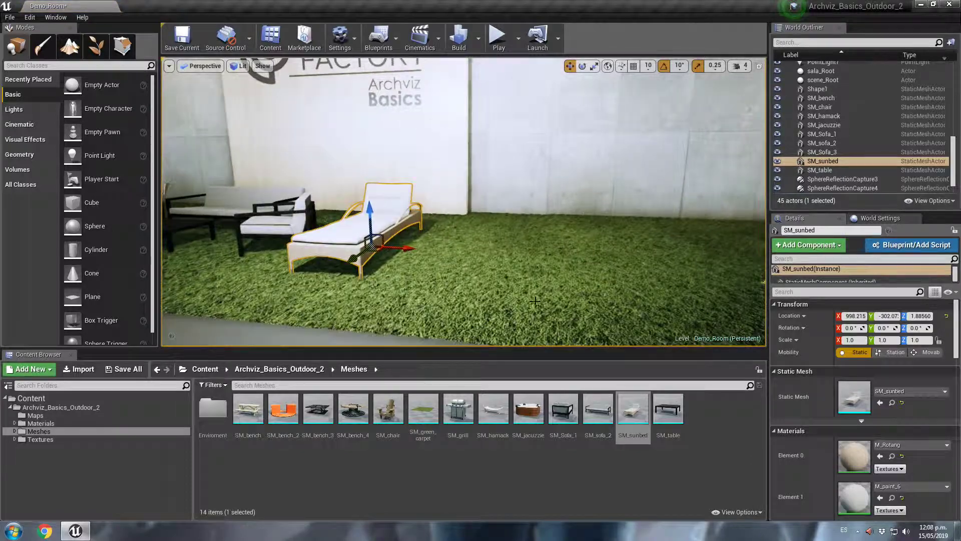
scroll(533, 301, "up", 4)
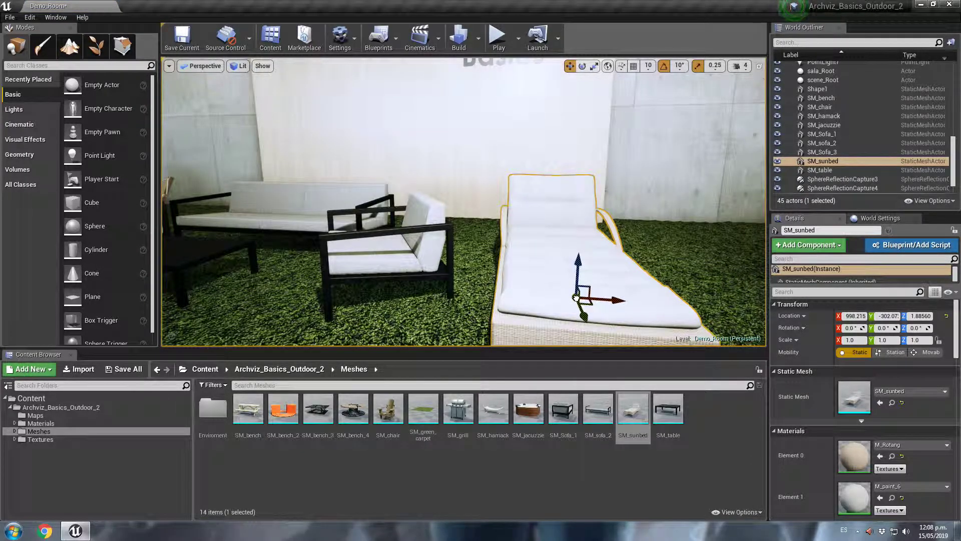
mouse_move(575, 297)
right_mouse_down()
mouse_move(651, 301)
mouse_move(576, 300)
right_mouse_up()
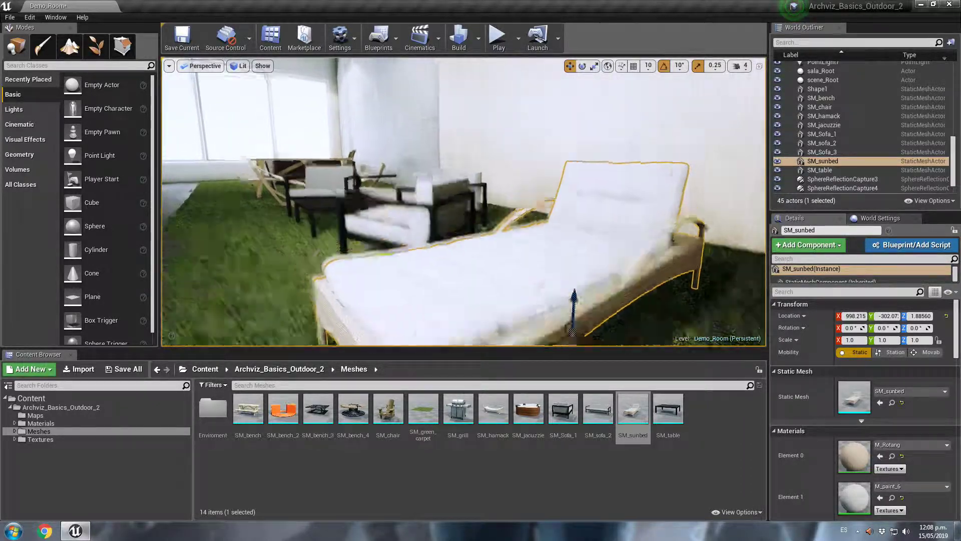
scroll(630, 309, "down", 5)
- Add the SM_grill barbecue on the grass beyond the sunbed
right_click_drag(482, 317, 430, 305)
mouse_move(458, 408)
left_mouse_down()
mouse_move(551, 279)
mouse_move(558, 254)
left_mouse_up()
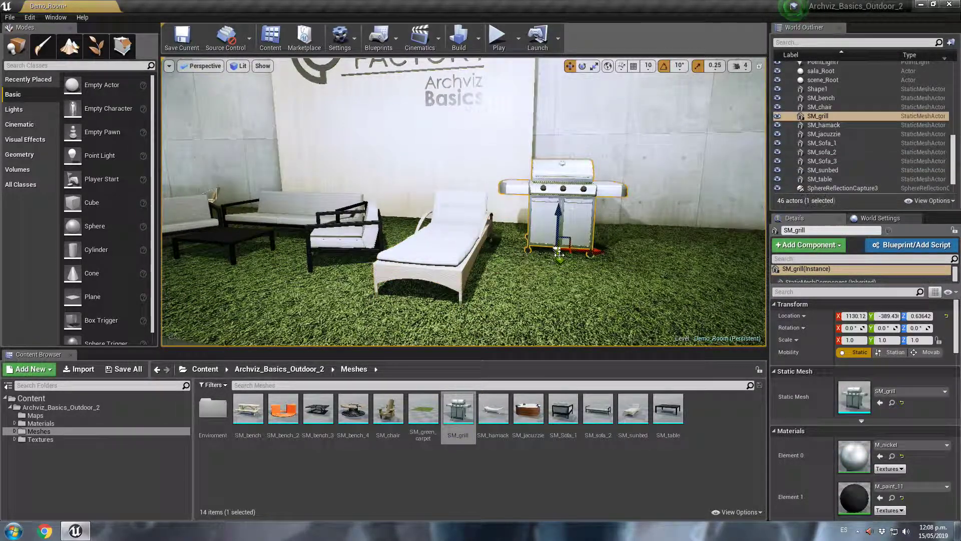
mouse_move(539, 291)
right_mouse_down()
mouse_move(586, 271)
mouse_move(451, 225)
mouse_move(461, 216)
mouse_move(431, 221)
mouse_move(587, 261)
mouse_move(637, 261)
right_mouse_up()
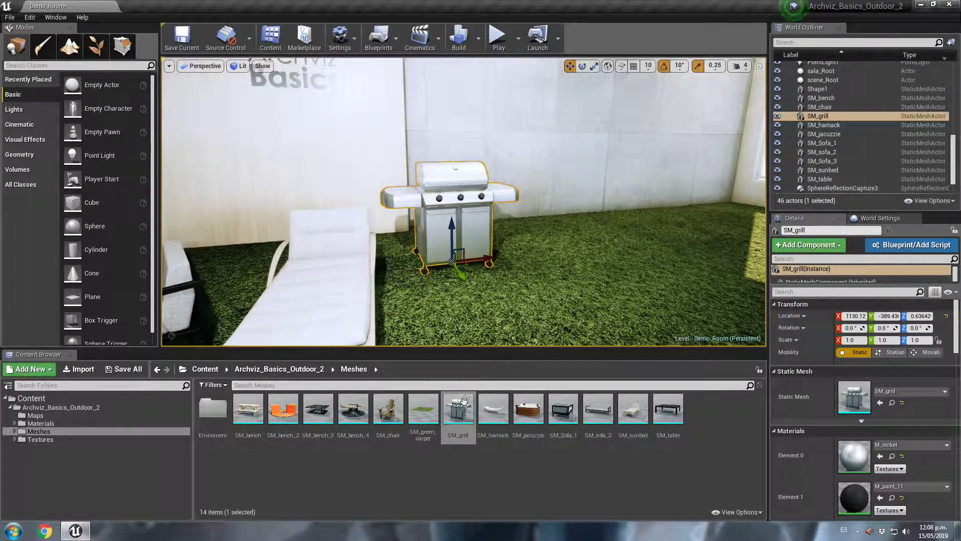
- Place the square black SM_bench_3 beside the grill
left_click_drag(322, 411, 594, 247)
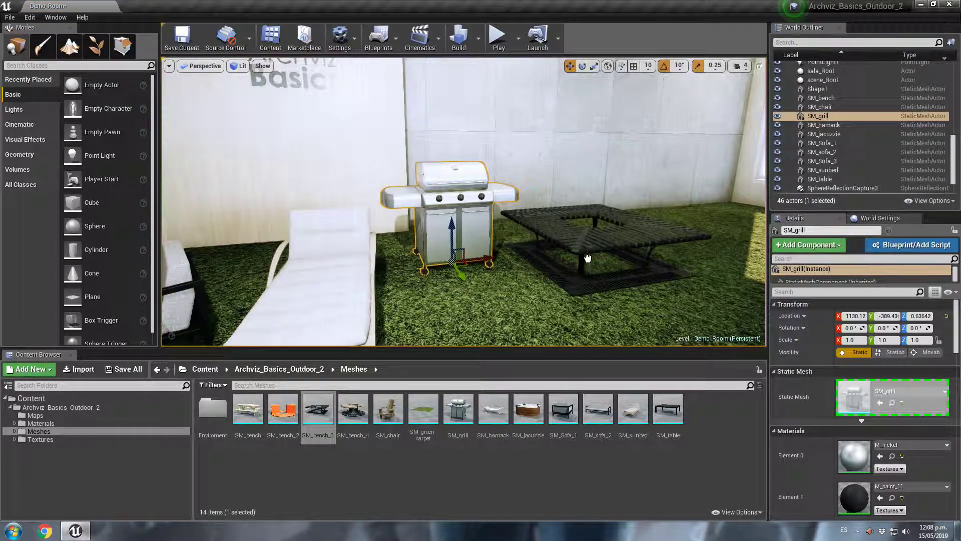
right_click_drag(588, 258, 650, 258)
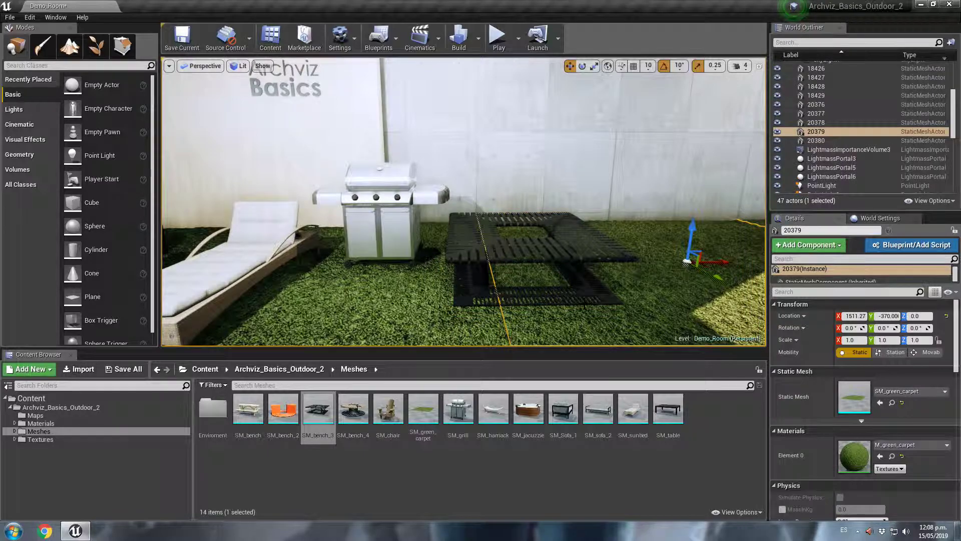
mouse_move(587, 258)
right_mouse_down()
mouse_move(587, 299)
mouse_move(503, 297)
right_mouse_up()
- Drop the round wooden SM_bench_4 further along the grass beyond the square bench
left_click_drag(353, 407, 539, 266)
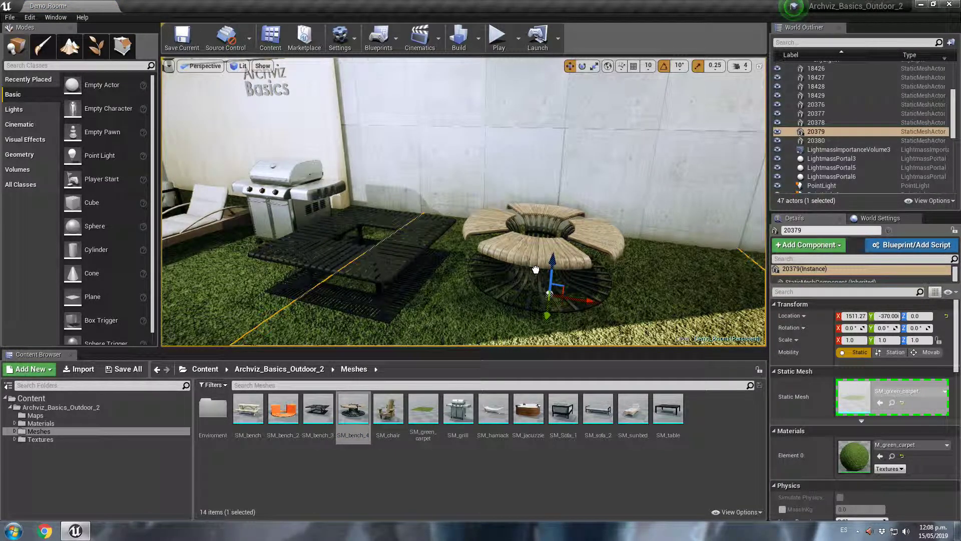
left_click_drag(536, 269, 536, 269)
scroll(605, 292, "up", 3)
scroll(606, 292, "down", 3)
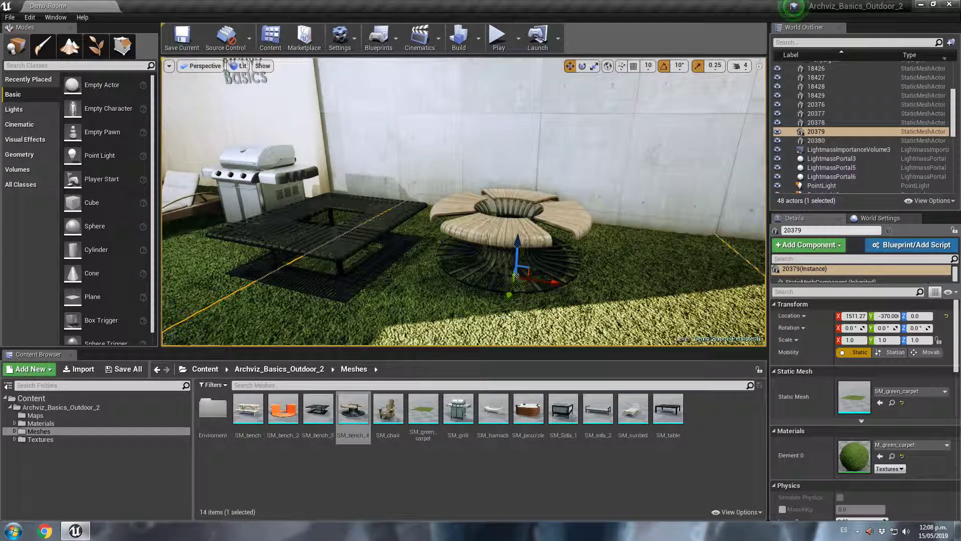
mouse_move(606, 292)
right_mouse_down()
mouse_move(550, 280)
mouse_move(591, 280)
right_mouse_up()
- Drop the orange SM_bench_2 near the round bench, then fly back toward the jacuzzi and picnic table
mouse_move(283, 408)
left_mouse_down()
mouse_move(540, 339)
mouse_move(606, 244)
left_mouse_up()
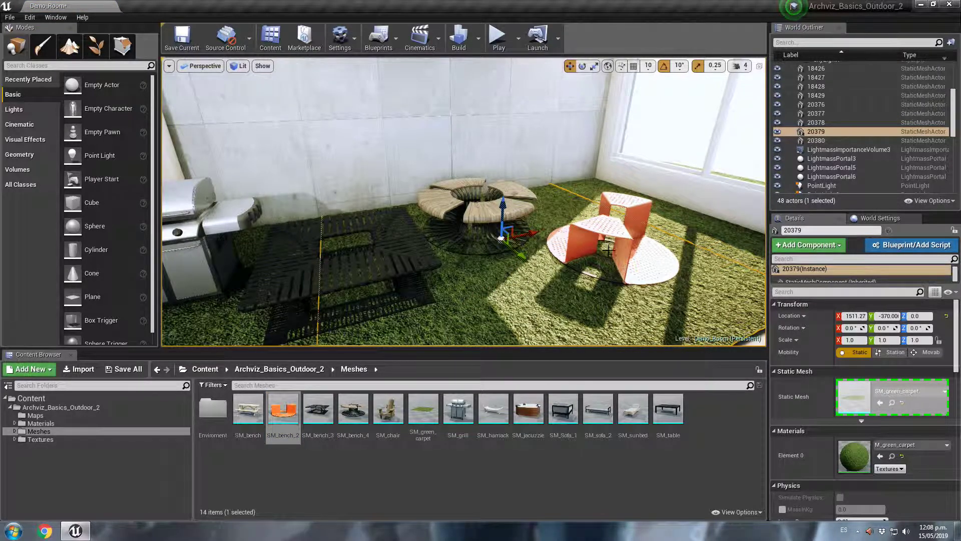
left_click_drag(608, 249, 581, 261)
right_click_drag(378, 290, 378, 289)
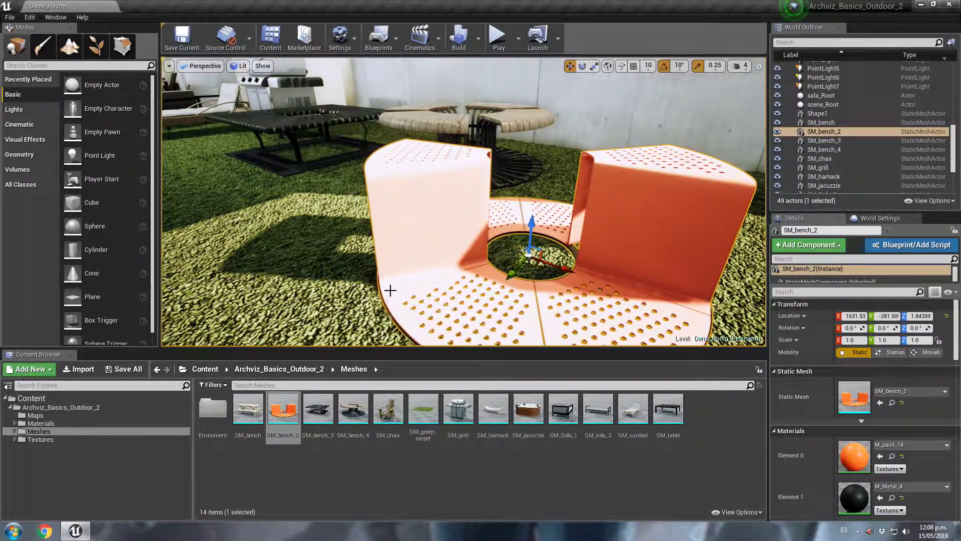
right_click_drag(390, 290, 389, 290)
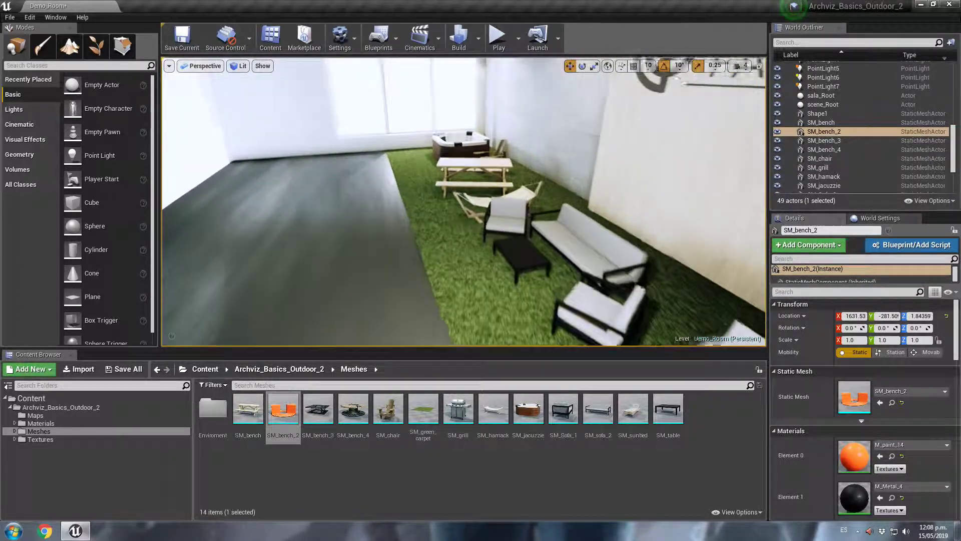
right_click_drag(390, 290, 390, 290)
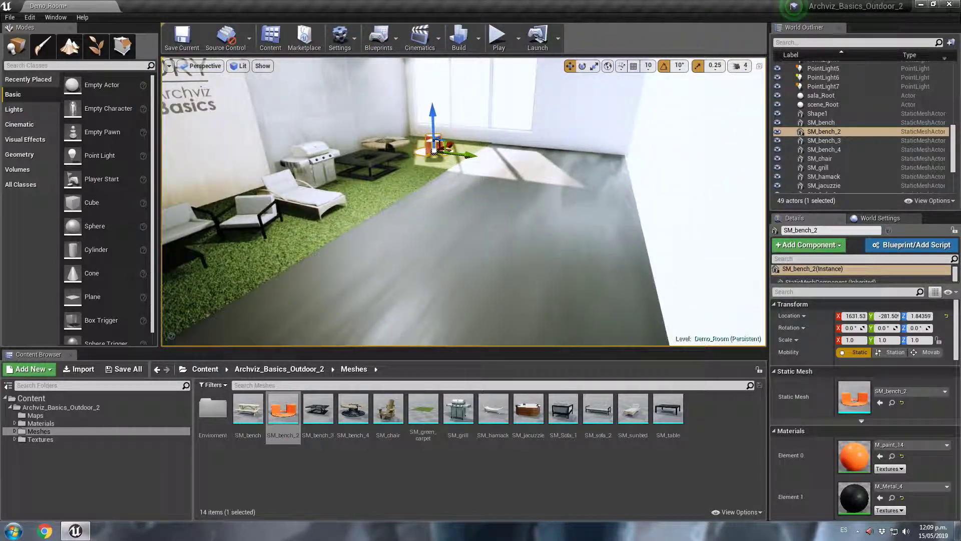